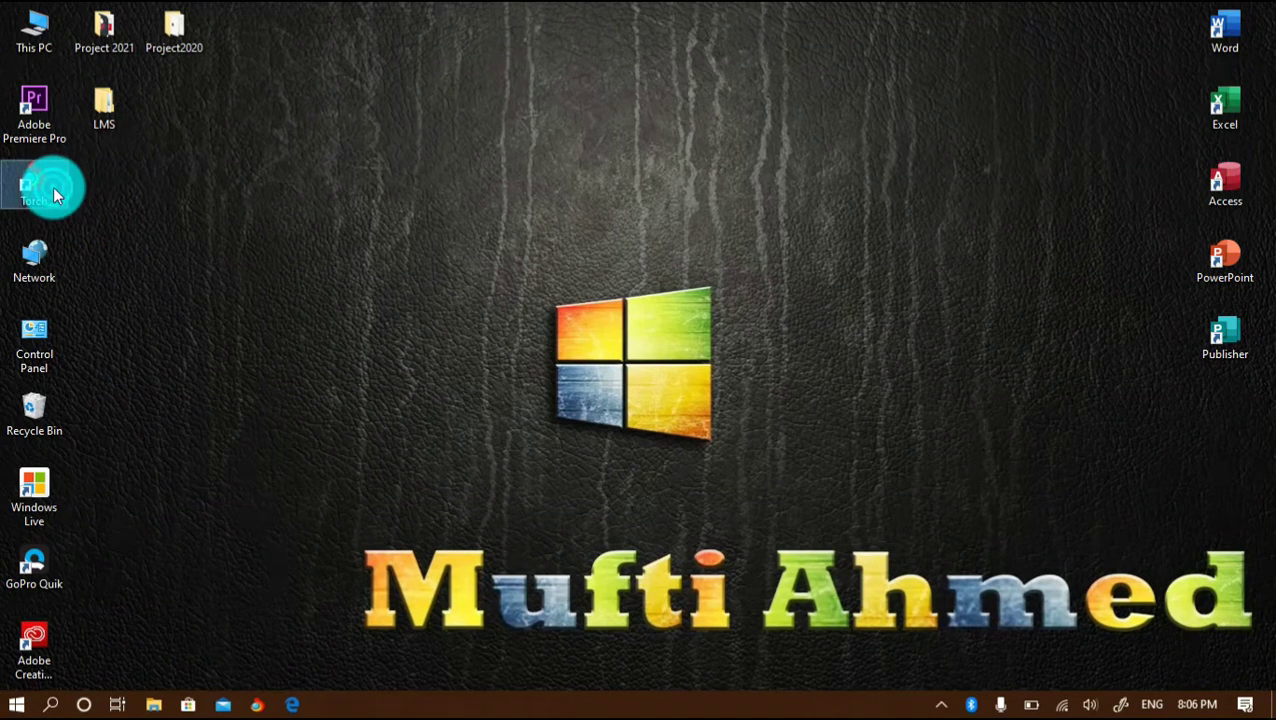
Step: Launch Chrome and load vle.seu.ac.lk, the SEUSL VLE login page
double_click(53, 186)
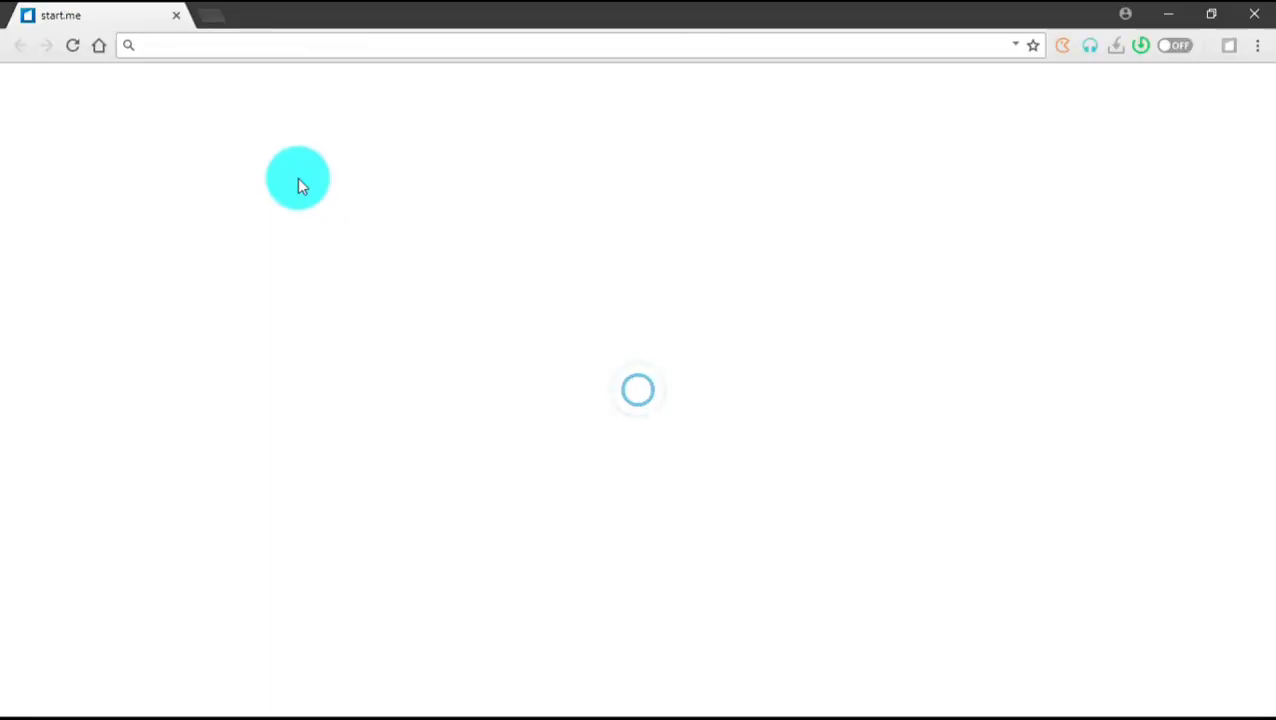
click(232, 49)
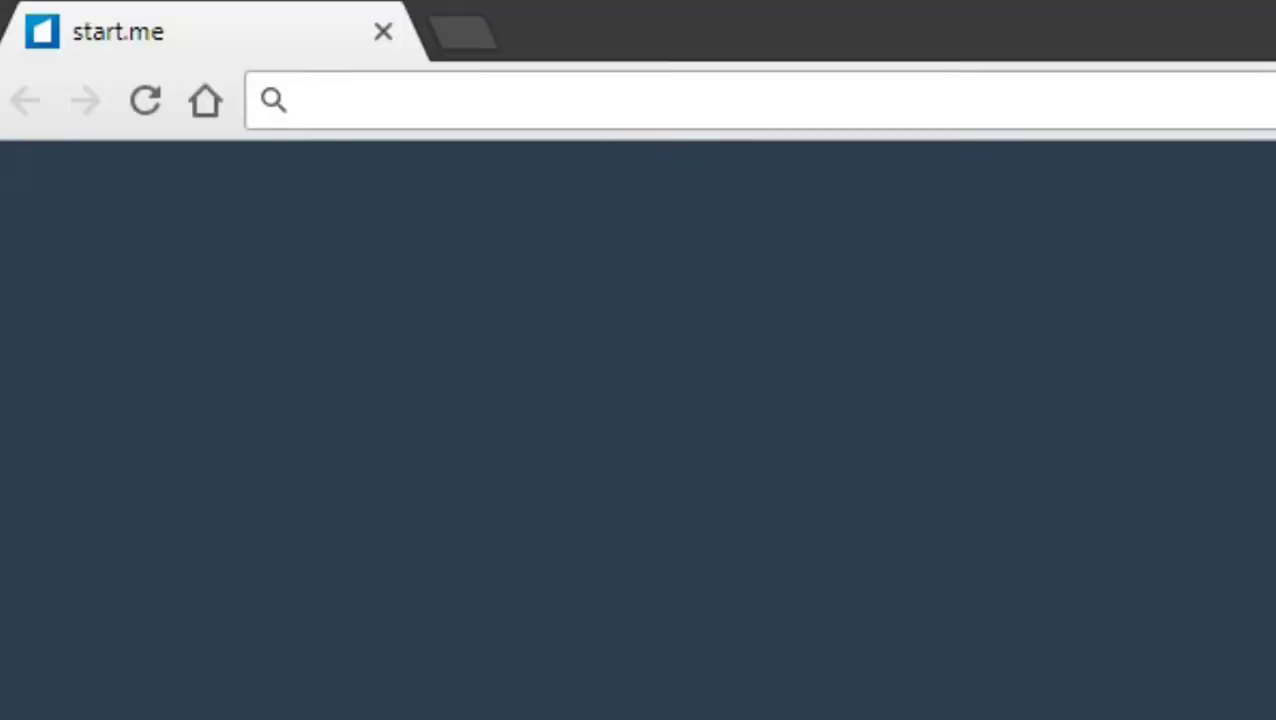
text(v)
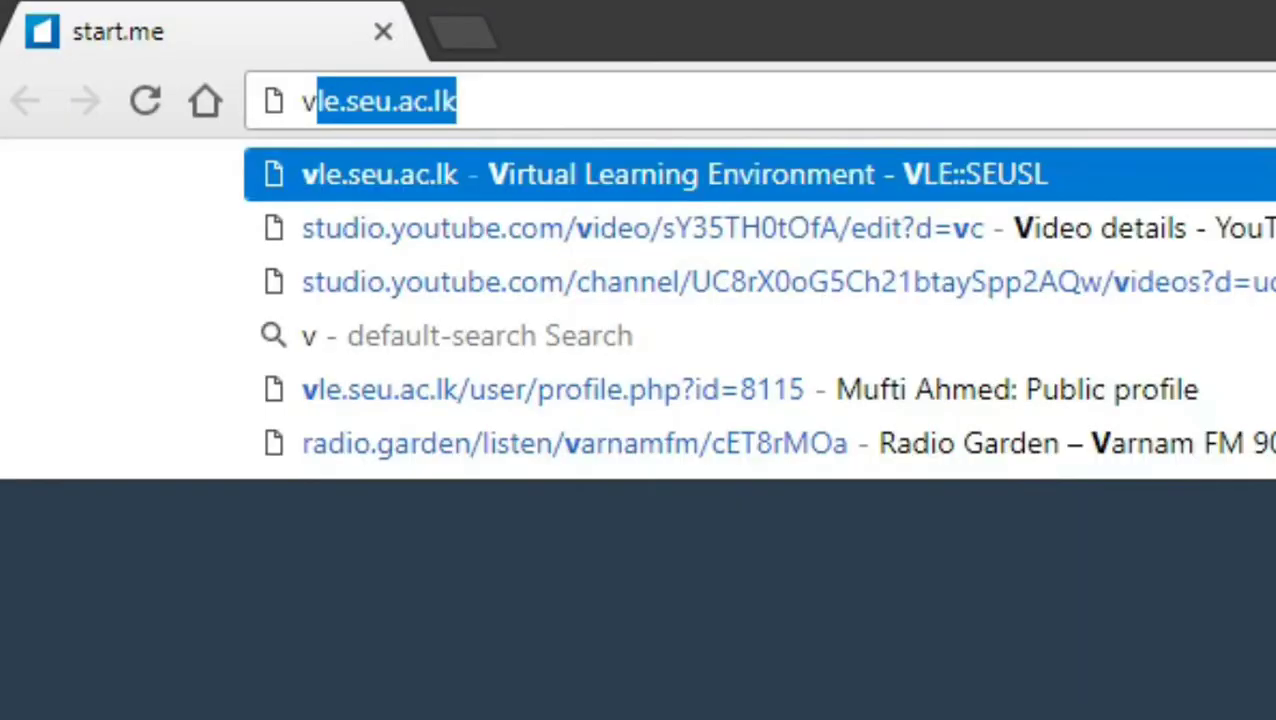
text(le)
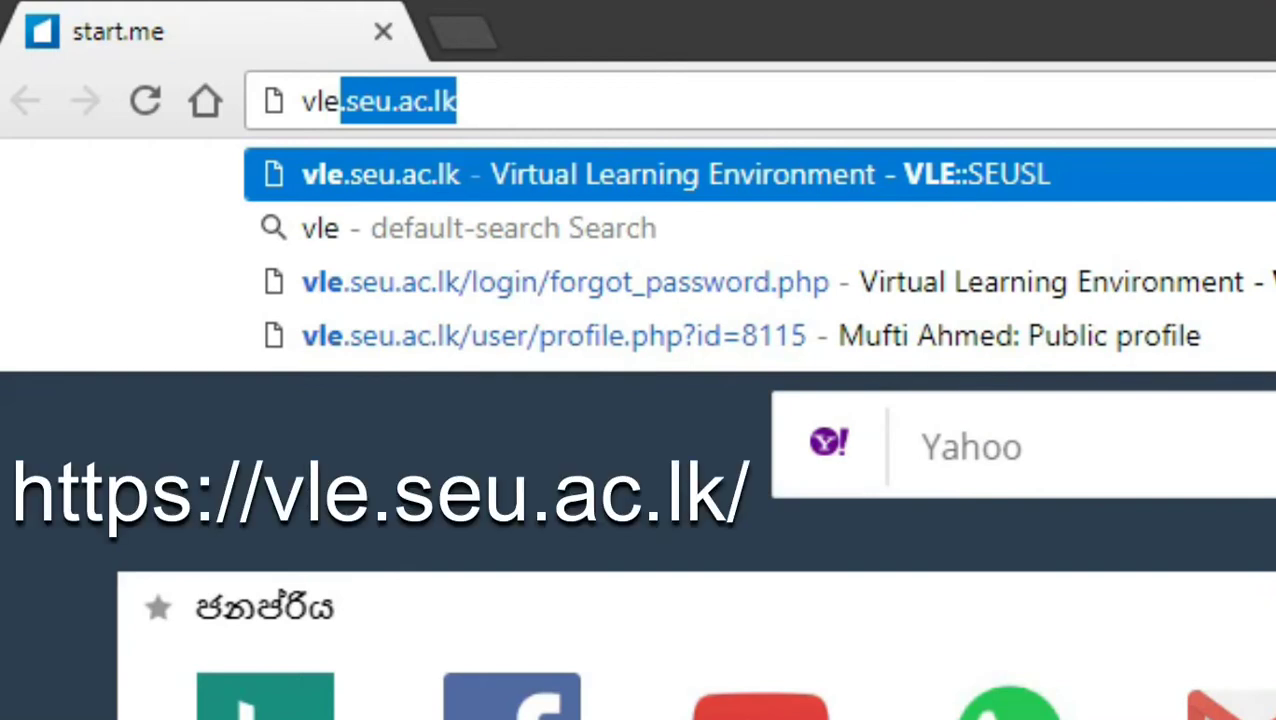
key(Right)
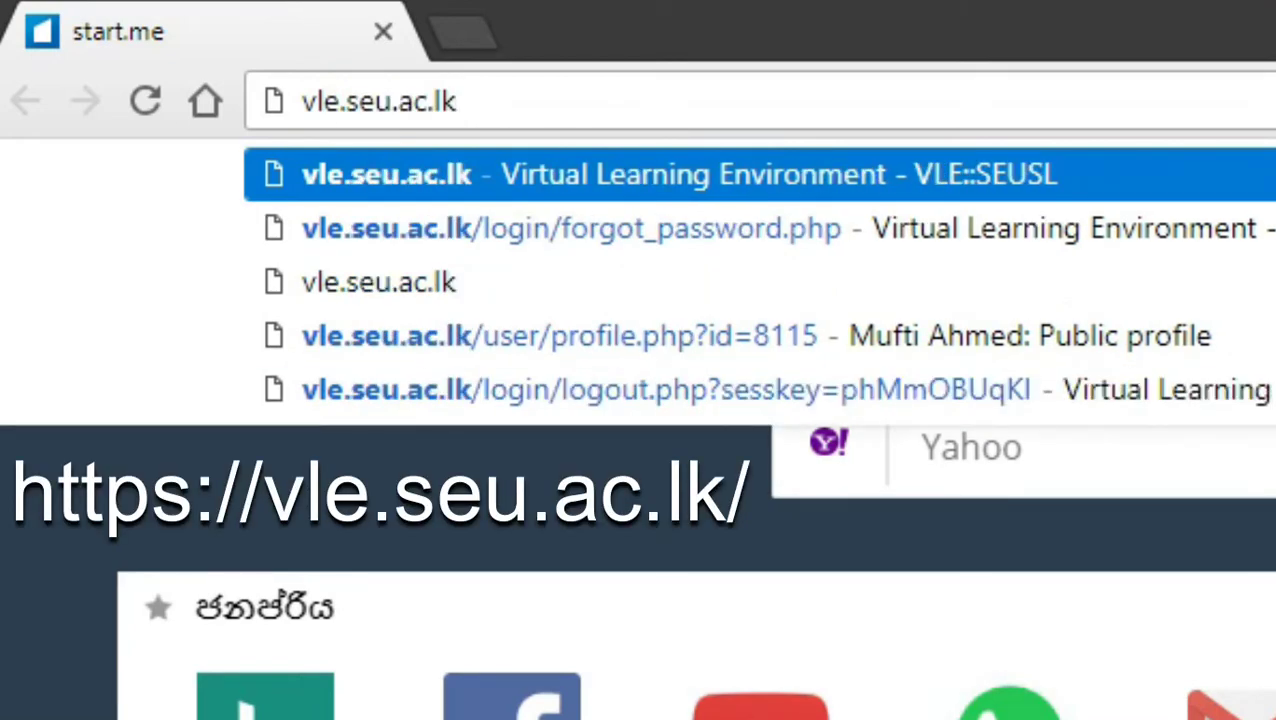
key(Return)
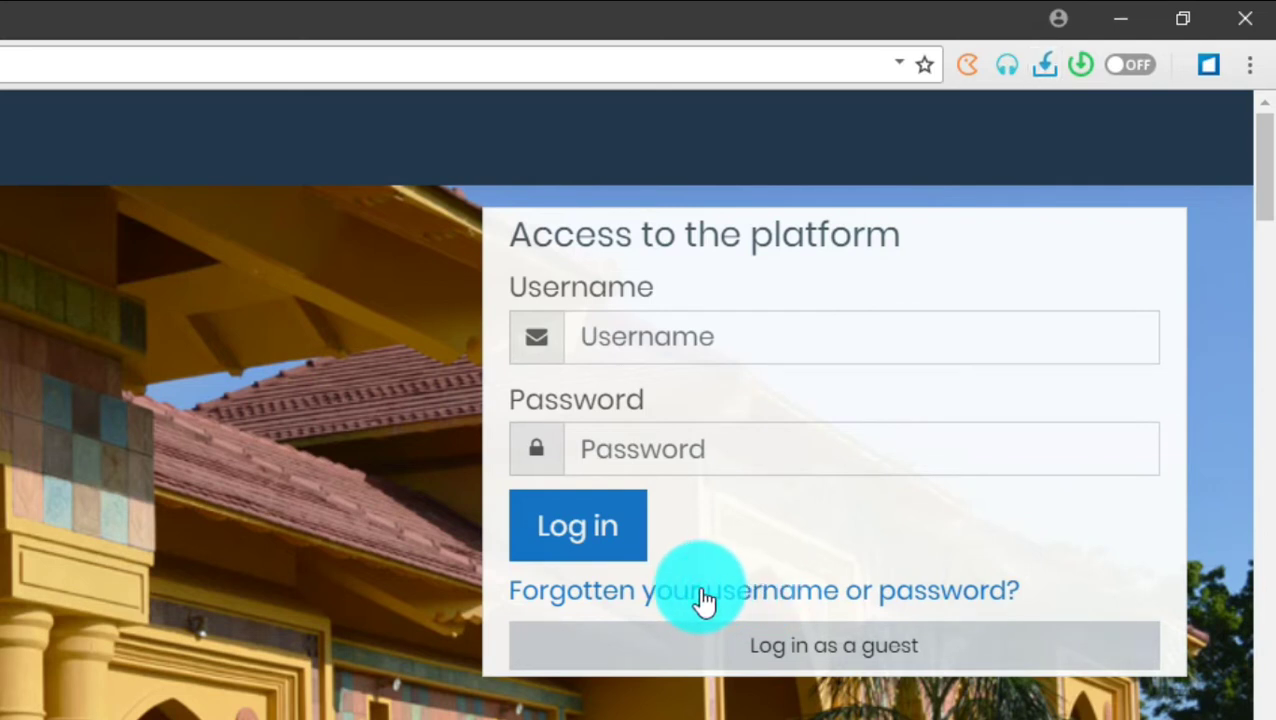
Step: Go to the Forgotten password page via the 'Forgotten your username or password?' link
click(705, 598)
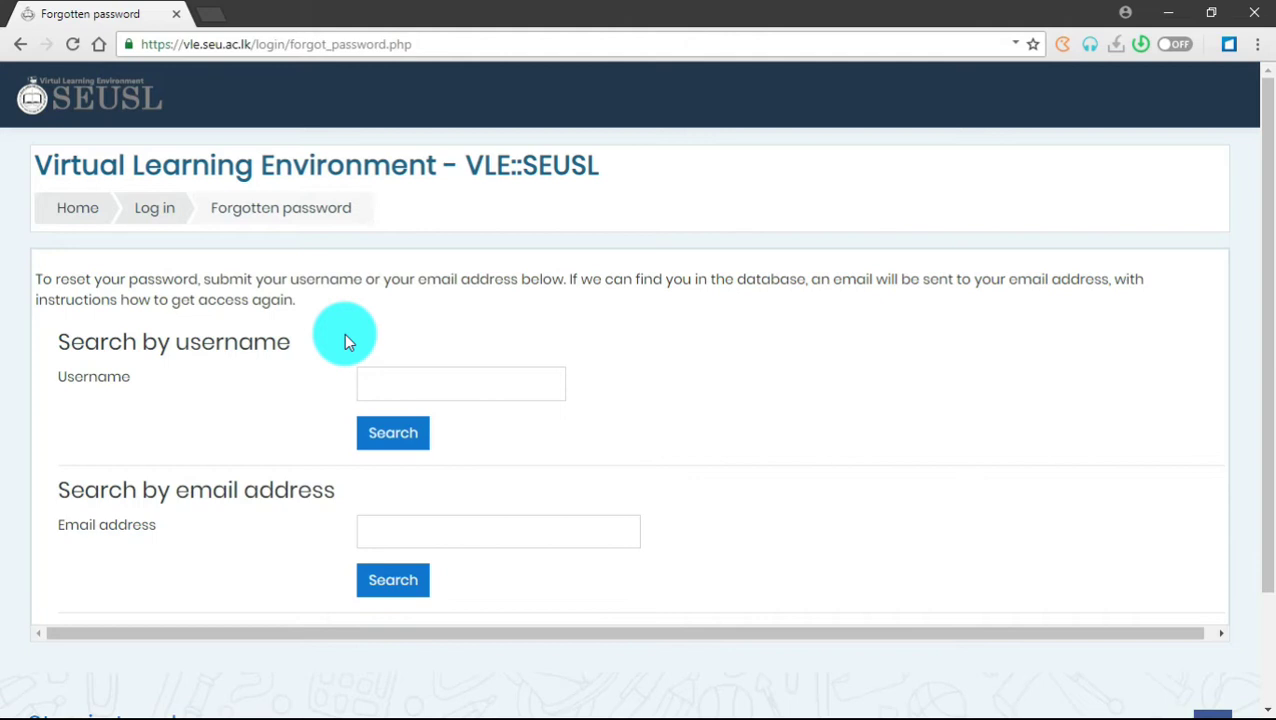
scroll(274, 326, down, 1)
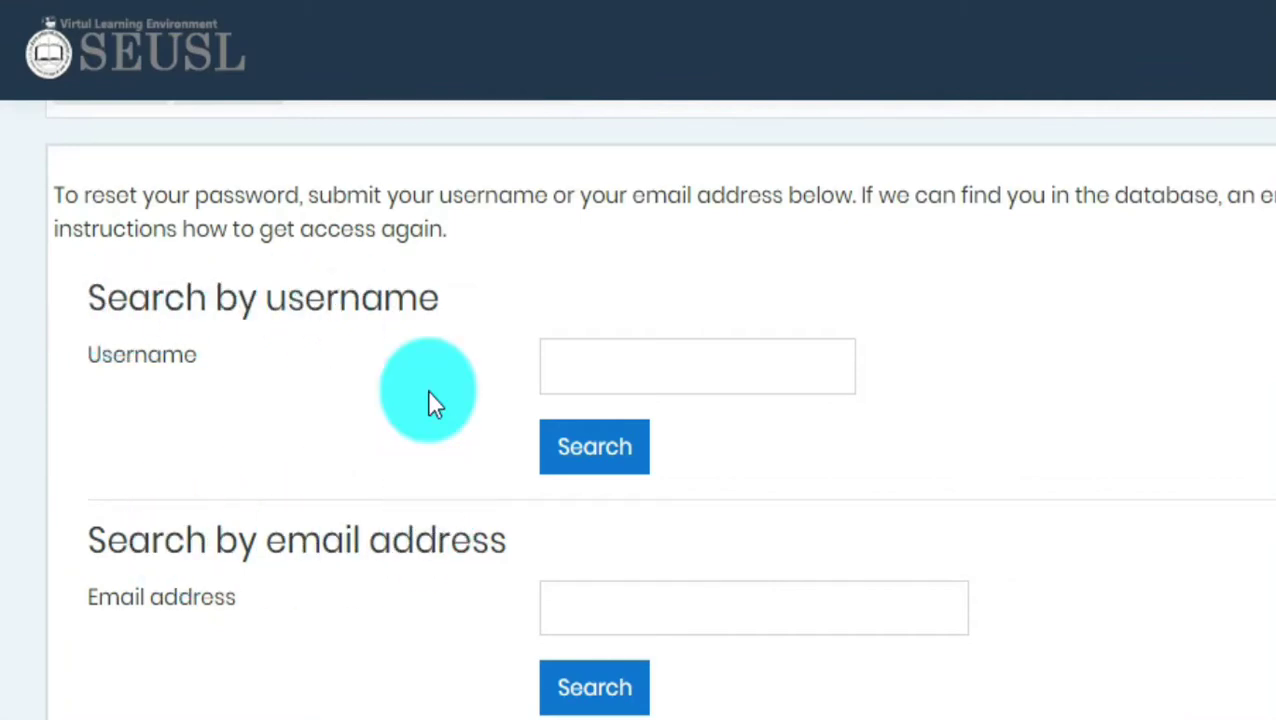
Step: Search by the account's e-mail address to send the reset instructions, then continue
click(572, 362)
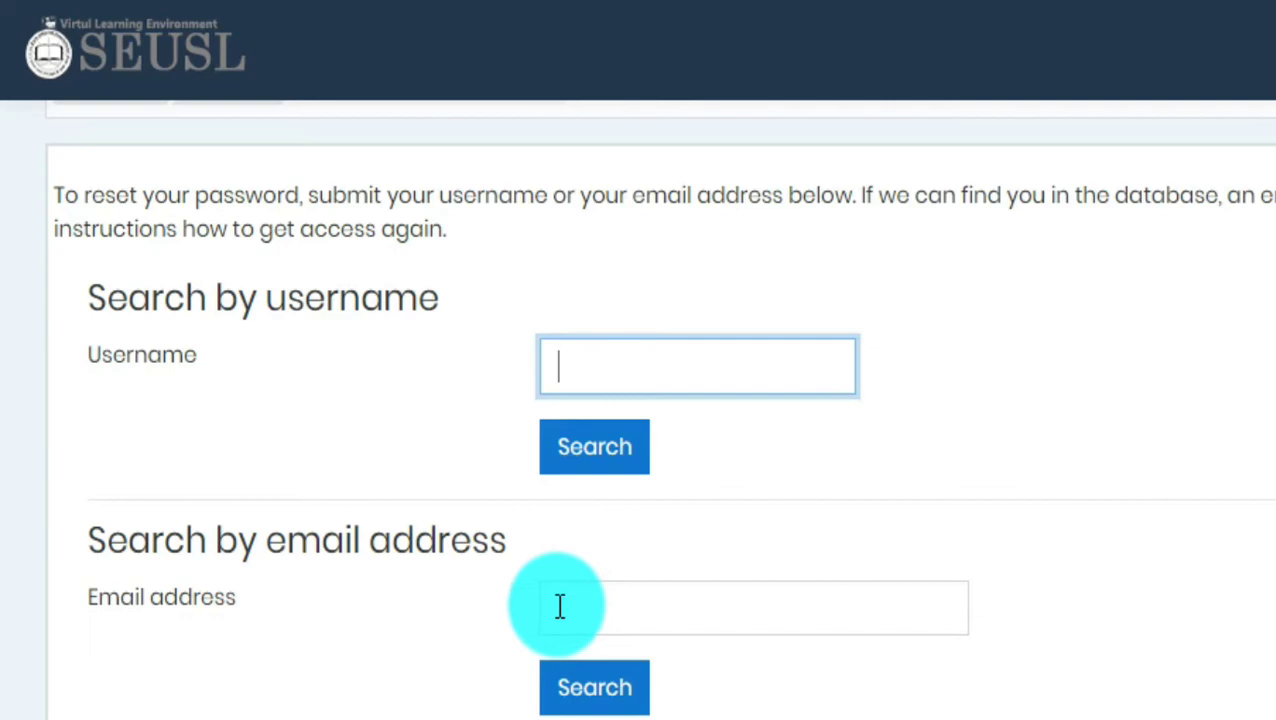
click(660, 620)
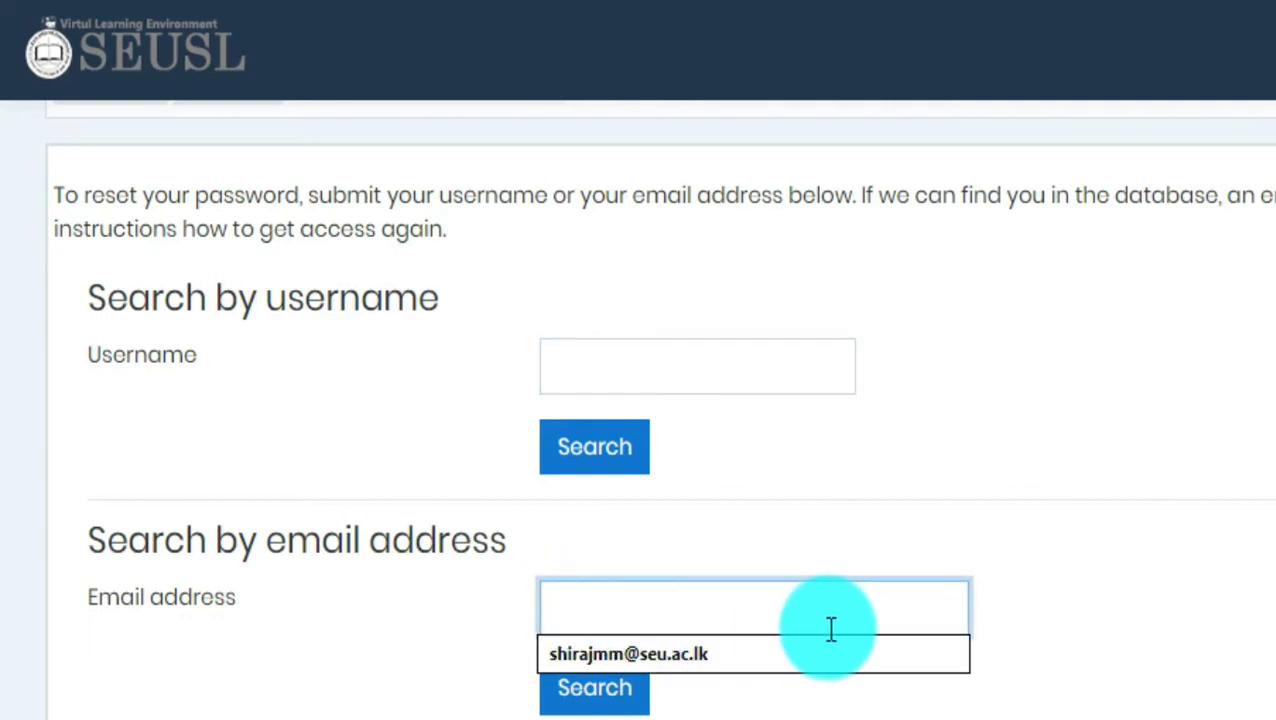
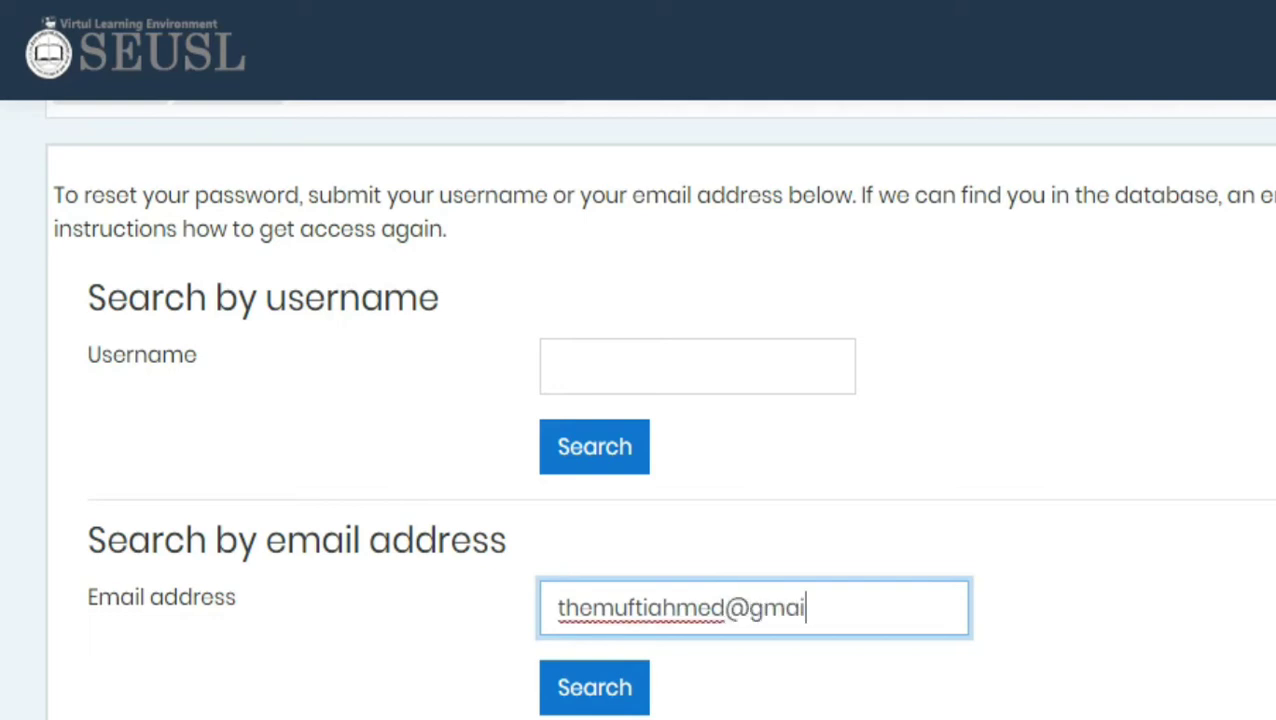
click(620, 700)
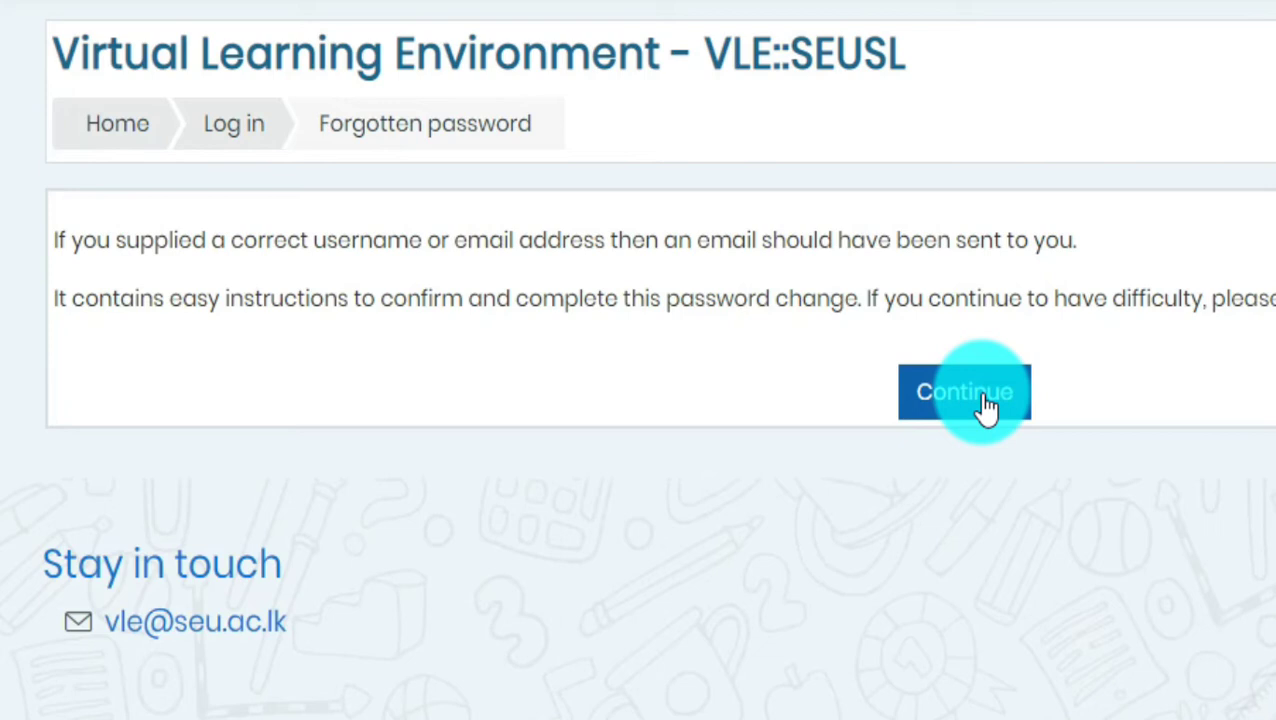
click(986, 403)
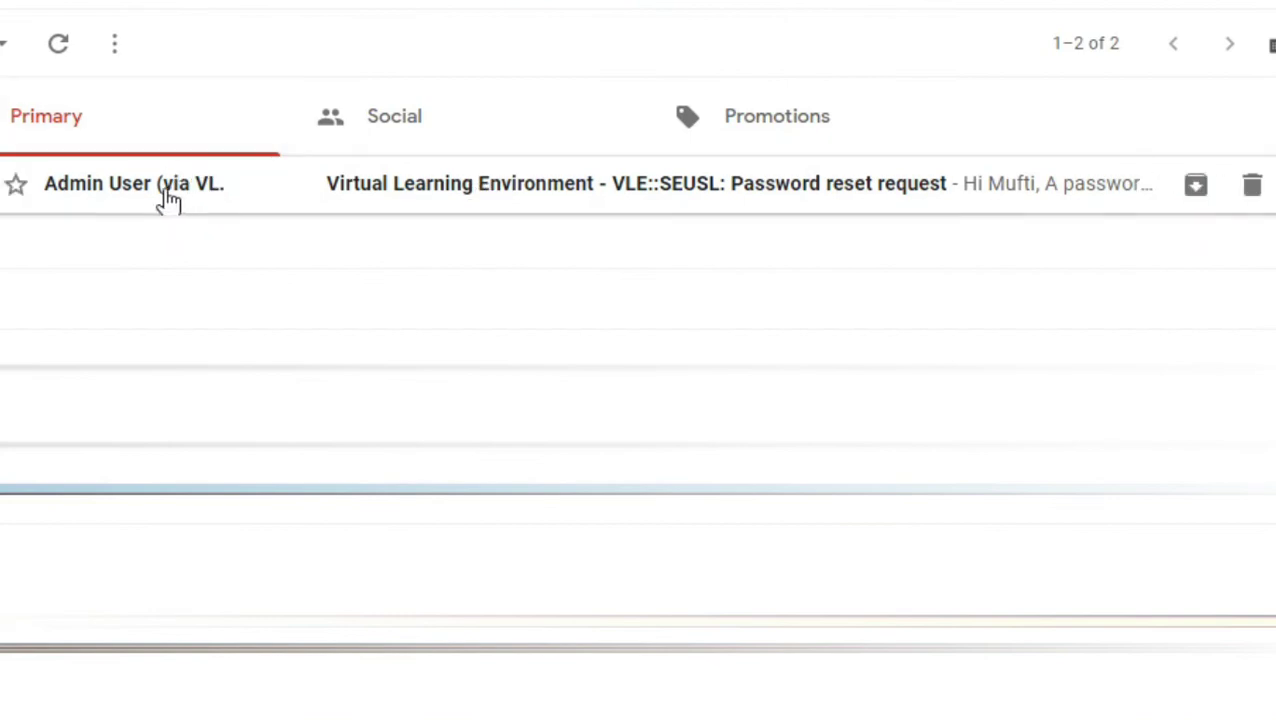
Step: Open the 'VLE::SEUSL: Password reset request' email and highlight the account username in it
click(417, 197)
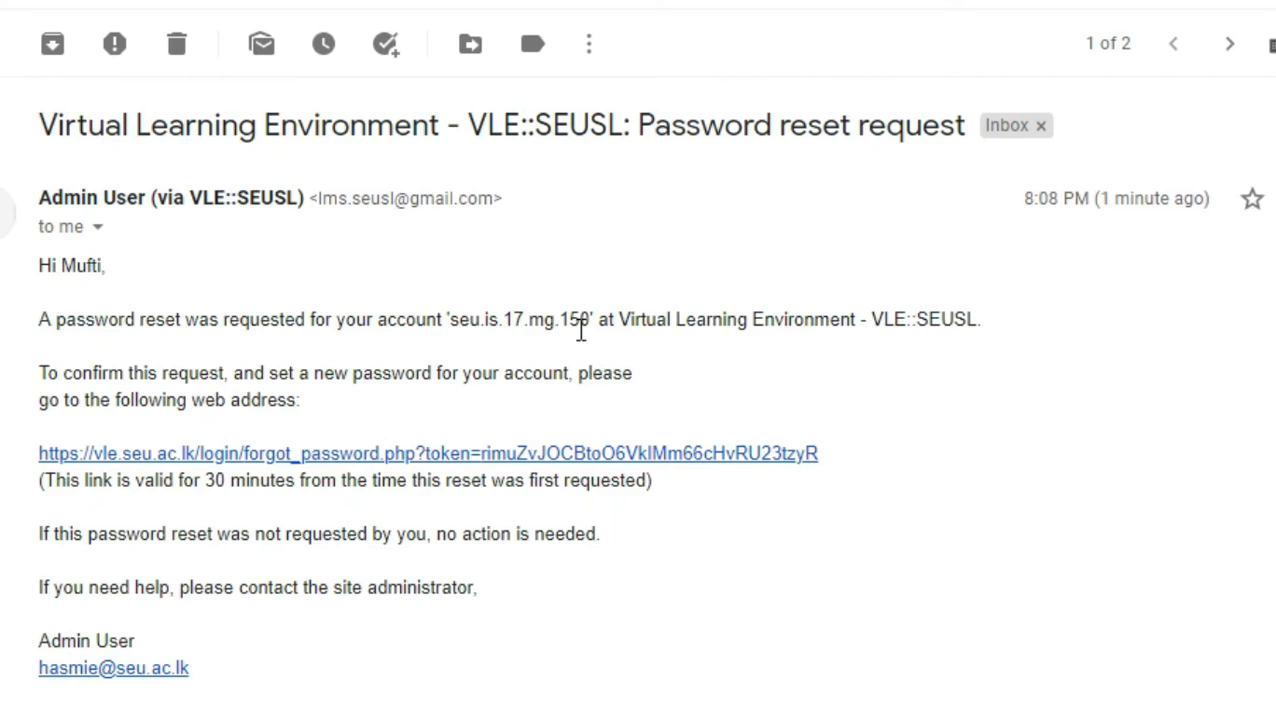
drag(600, 319, 449, 324)
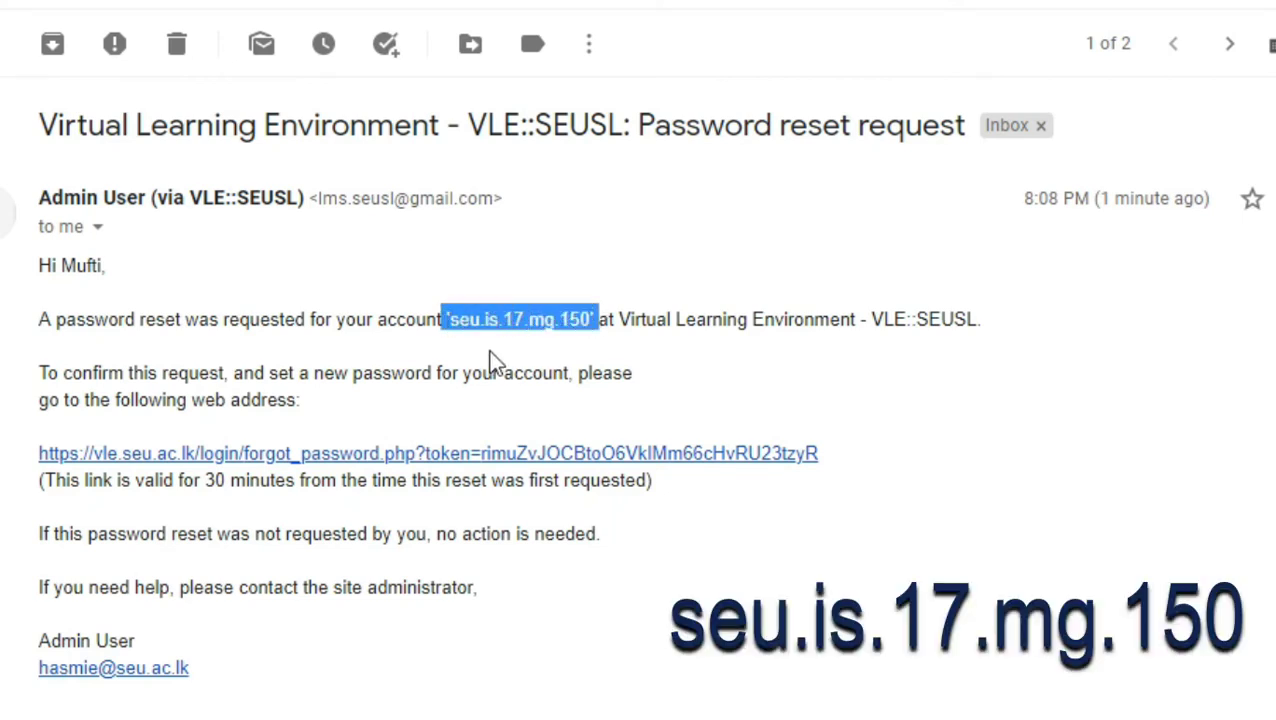
click(473, 355)
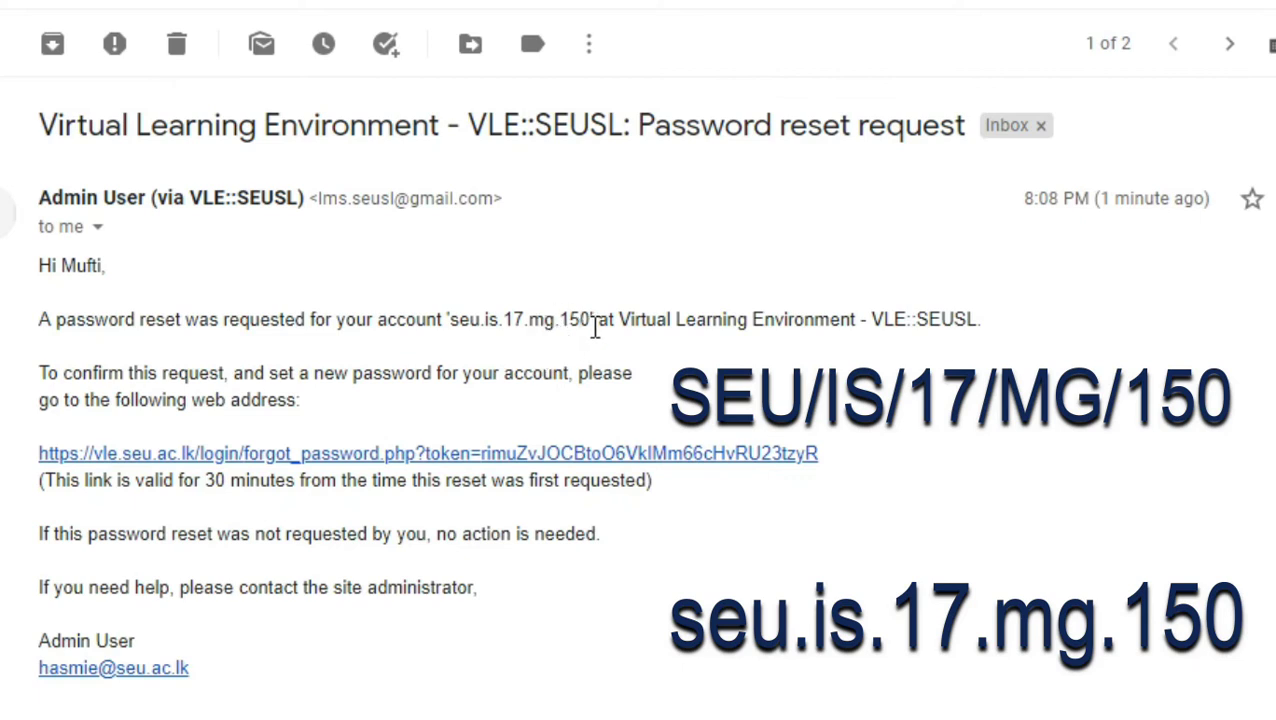
drag(447, 321, 591, 321)
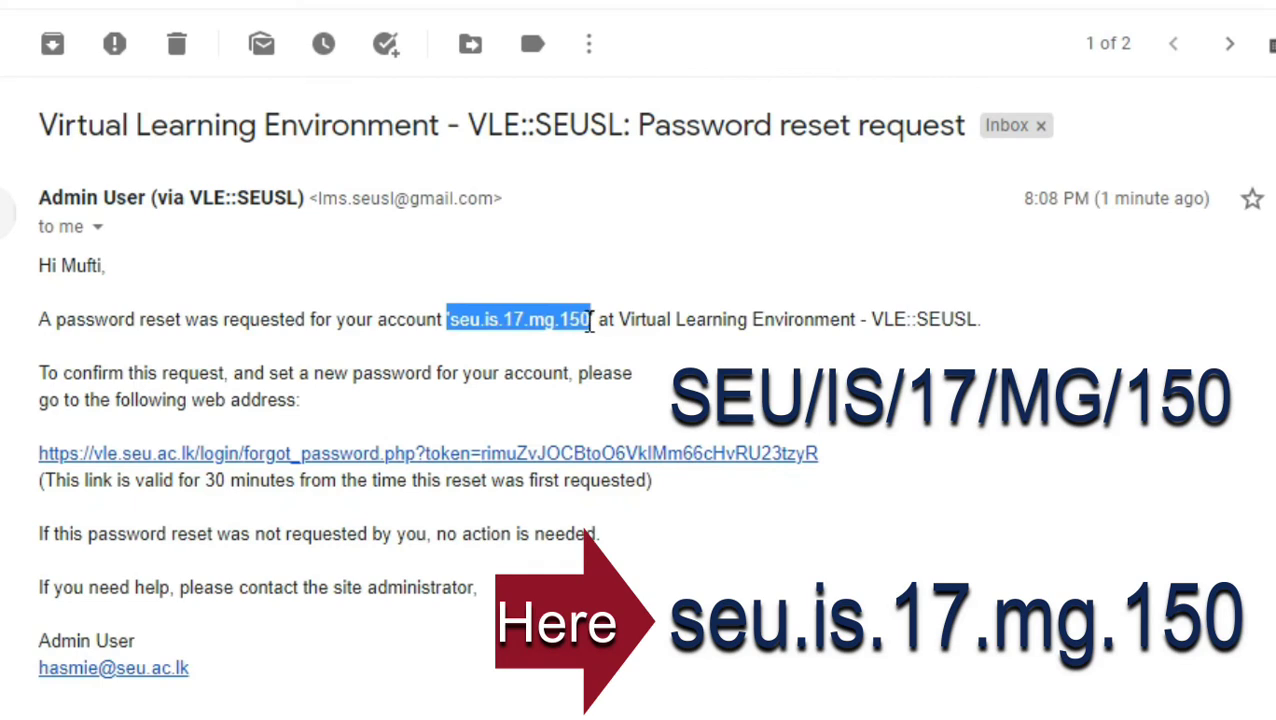
click(611, 340)
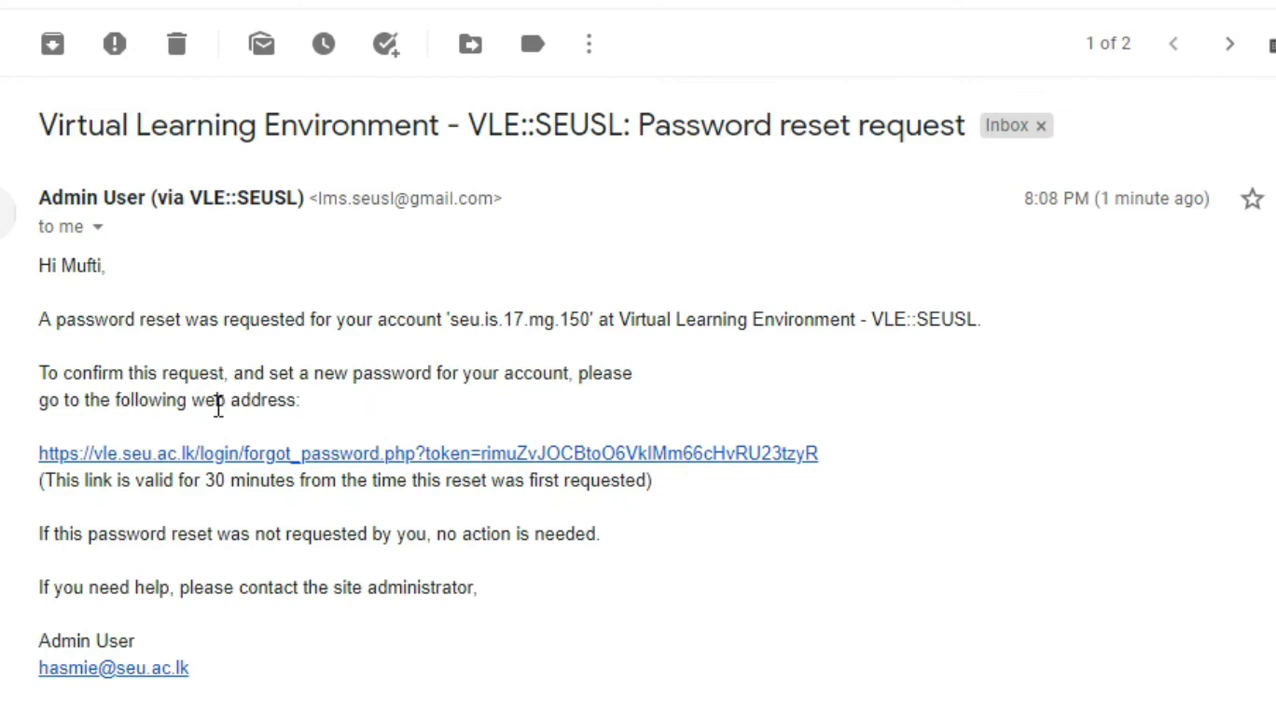
click(345, 399)
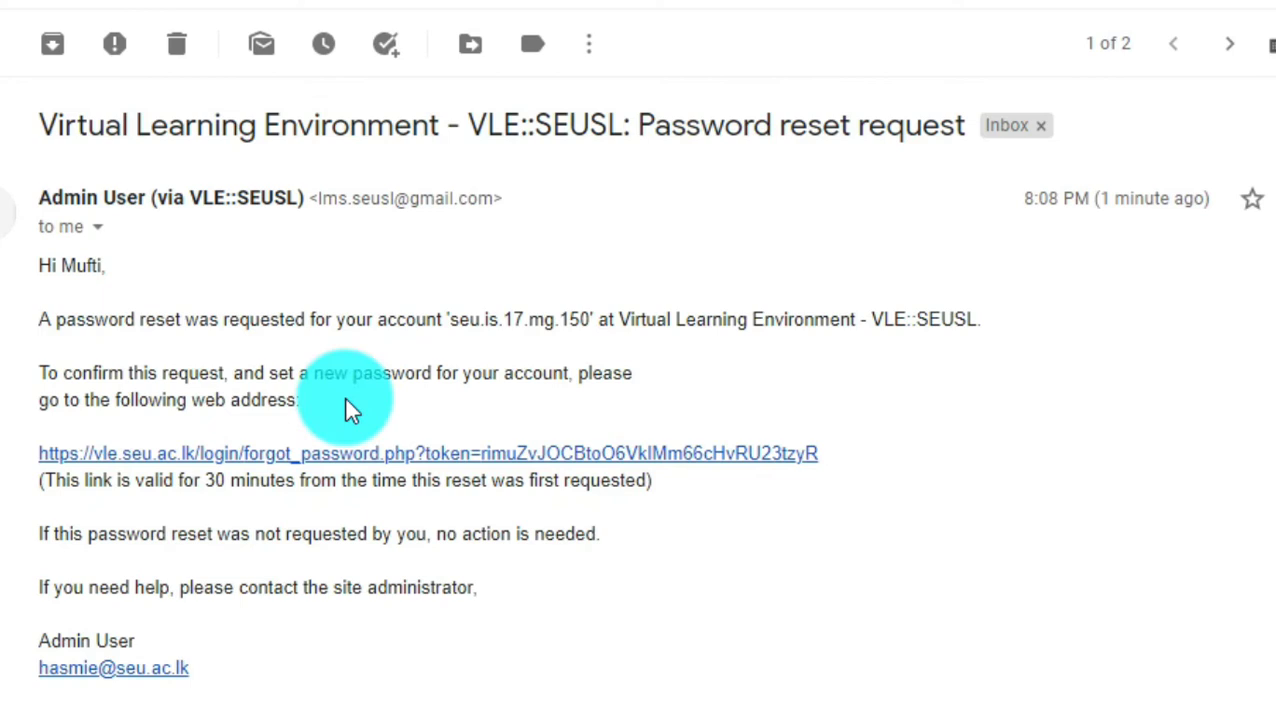
Step: Follow the emailed reset link and save a new password entered in both fields
click(370, 456)
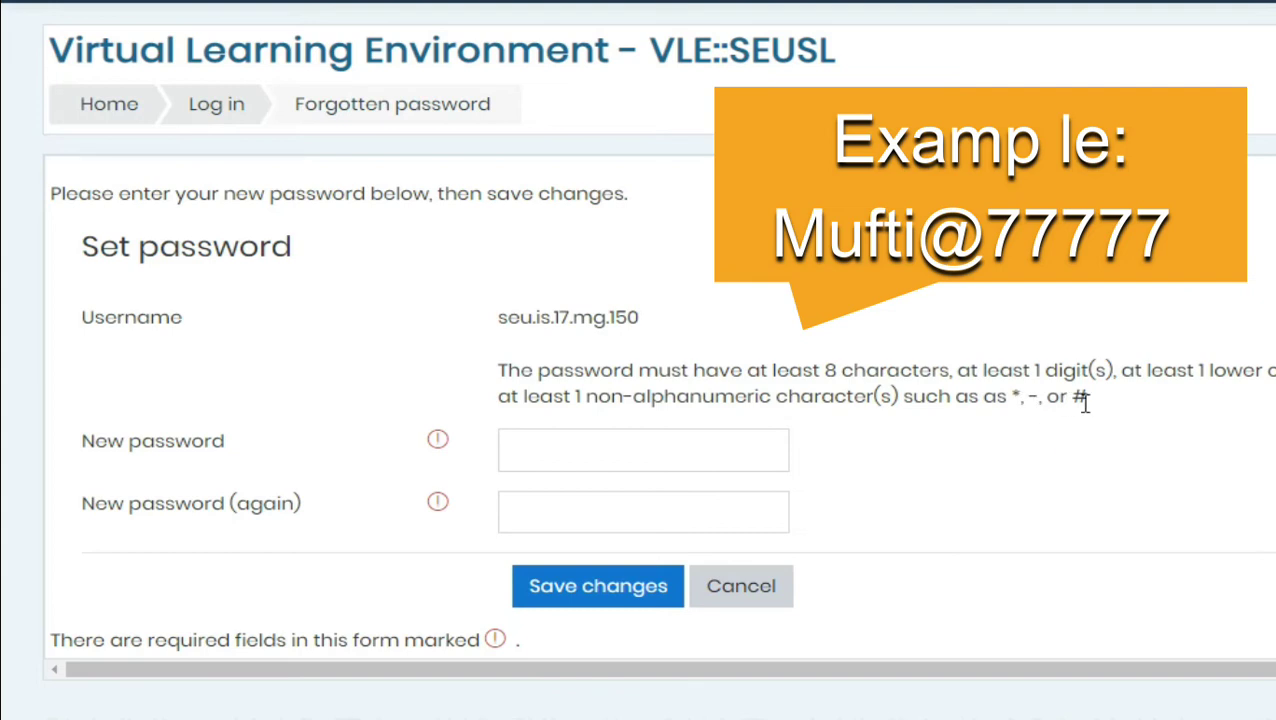
click(652, 451)
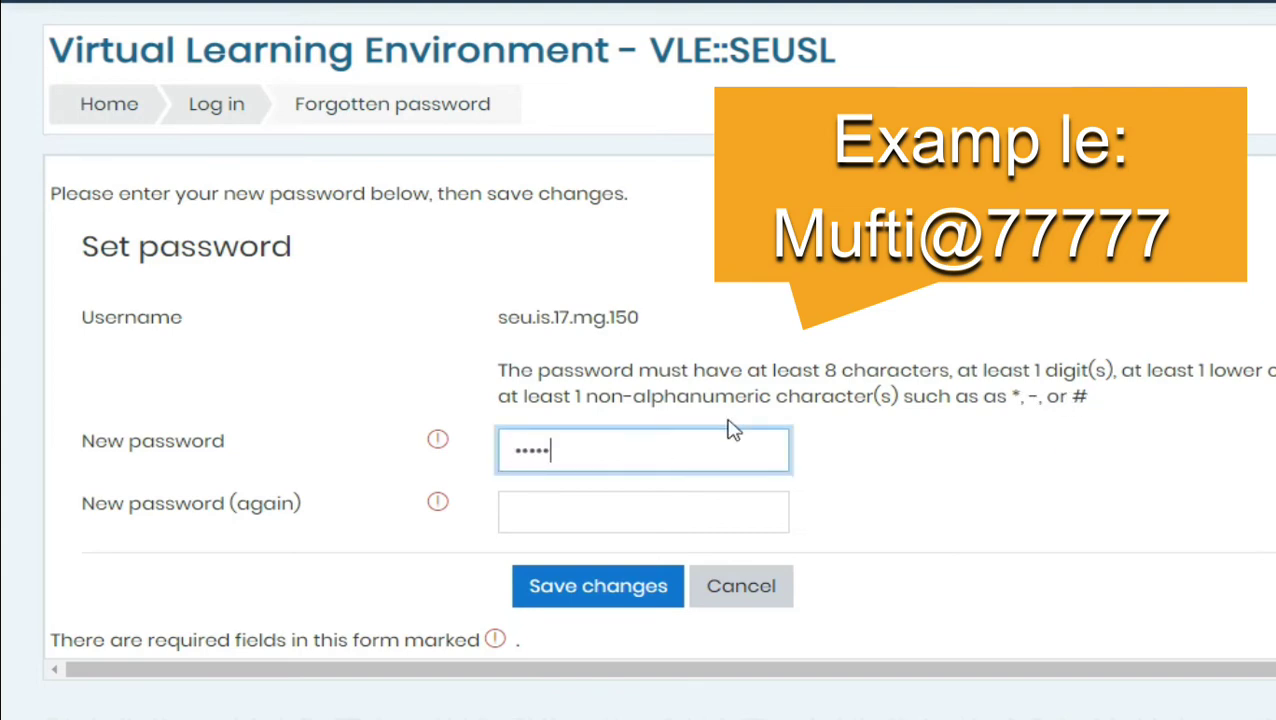
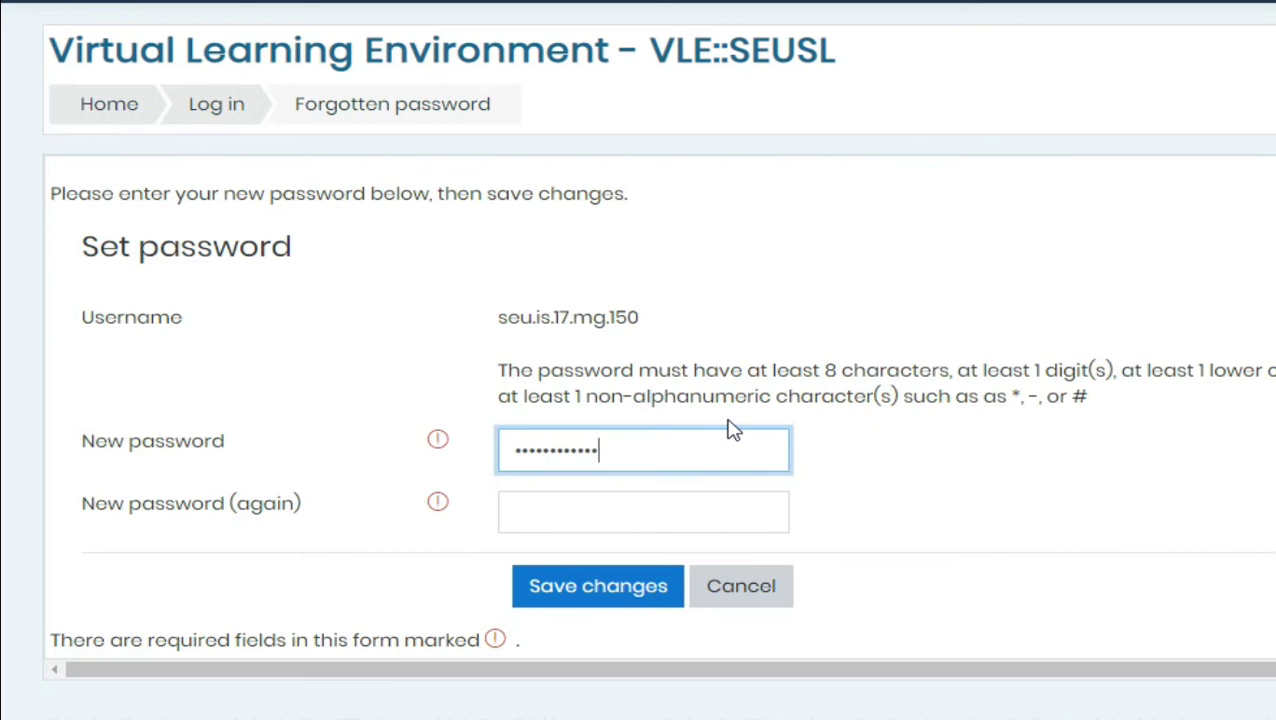
key(Tab)
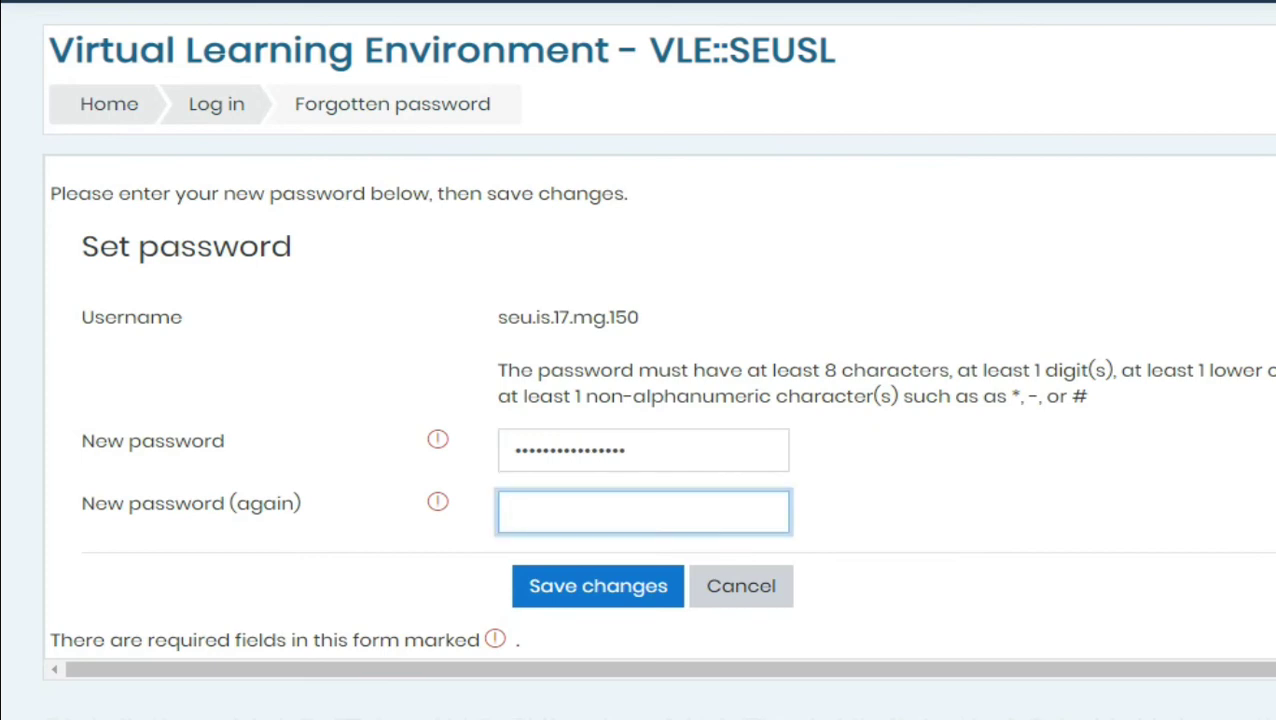
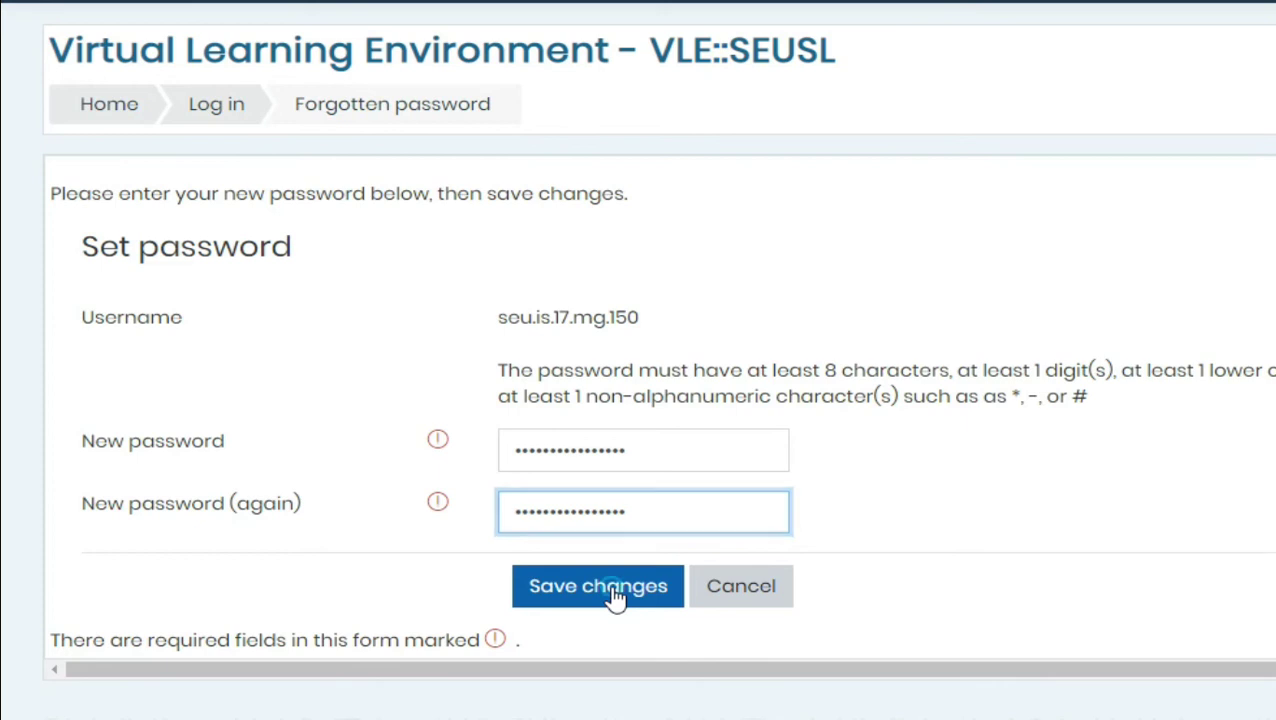
click(613, 594)
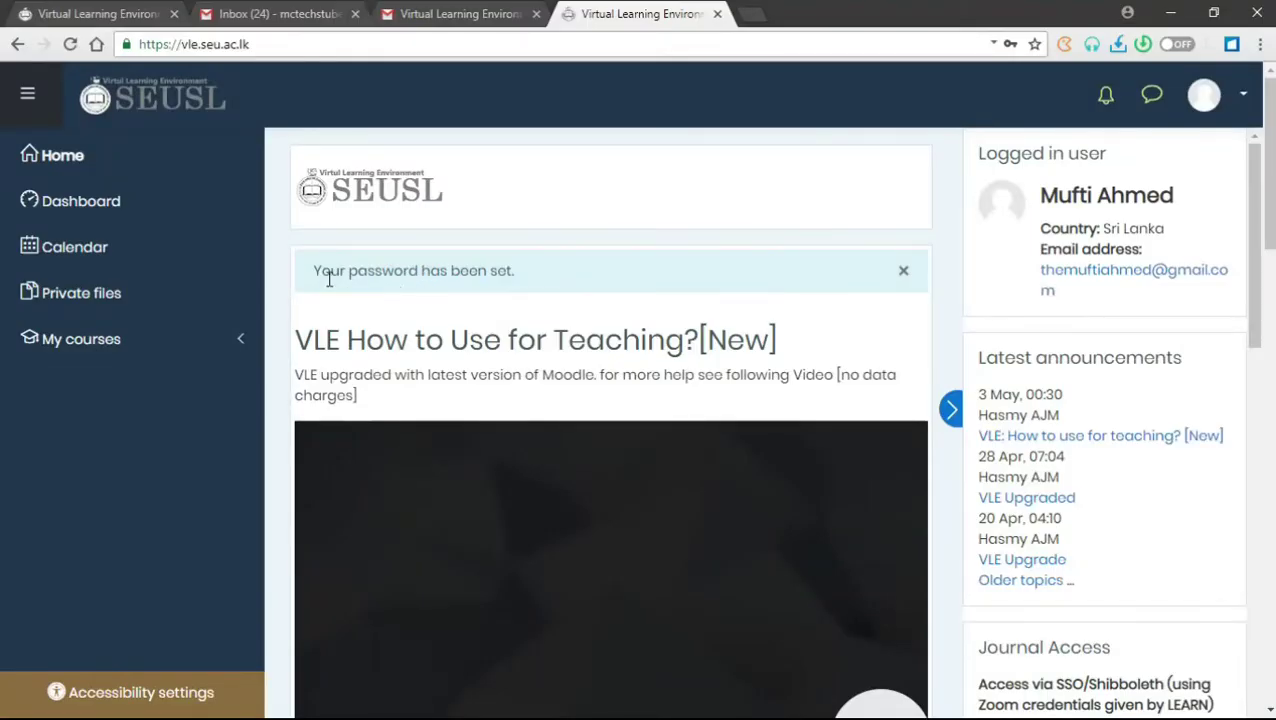
Step: Review the home page's Login Instruction section and highlight the NIC digits of the example password
scroll(600, 300, down, 8)
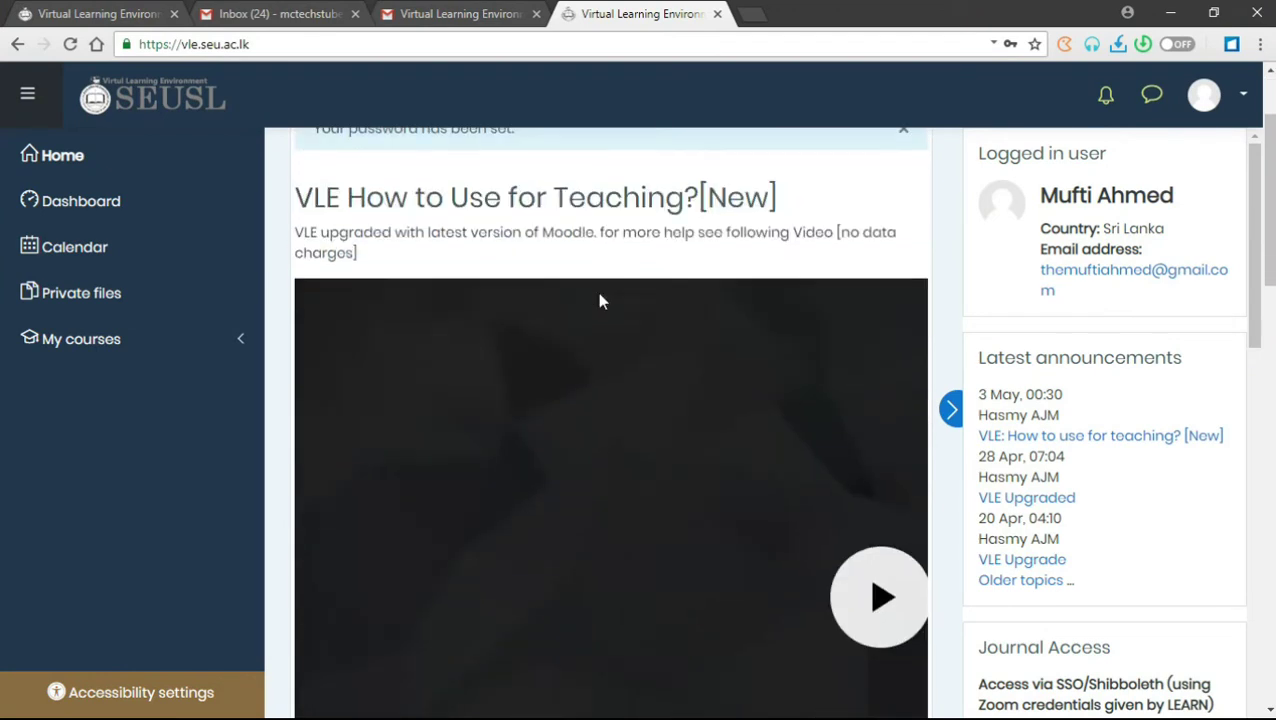
scroll(600, 300, down, 1)
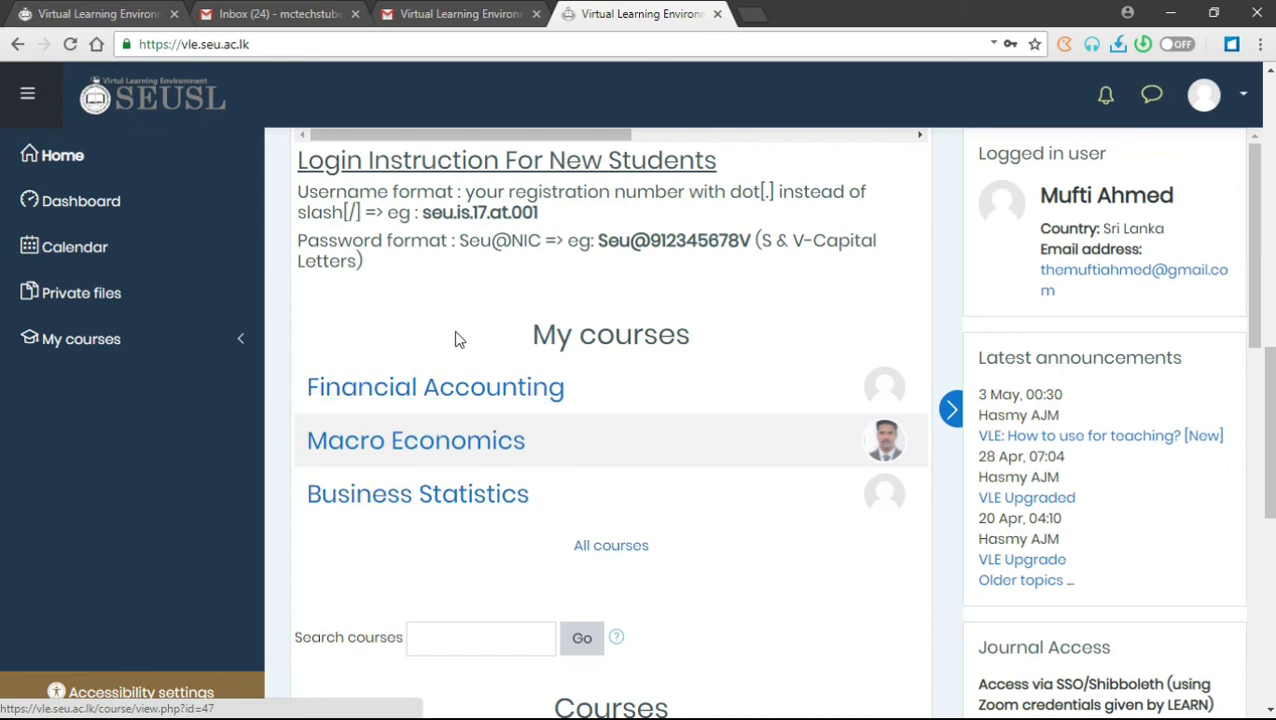
scroll(456, 336, up, 1)
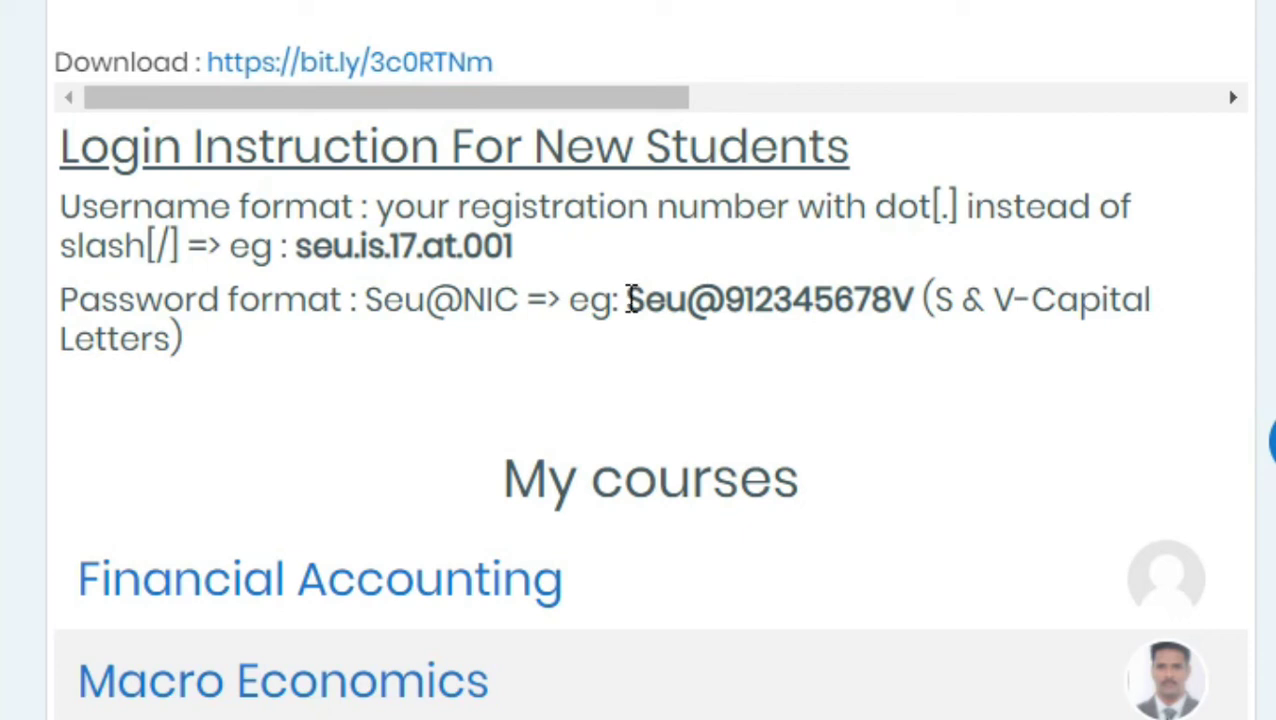
drag(630, 300, 666, 300)
click(635, 345)
drag(726, 310, 897, 300)
click(914, 298)
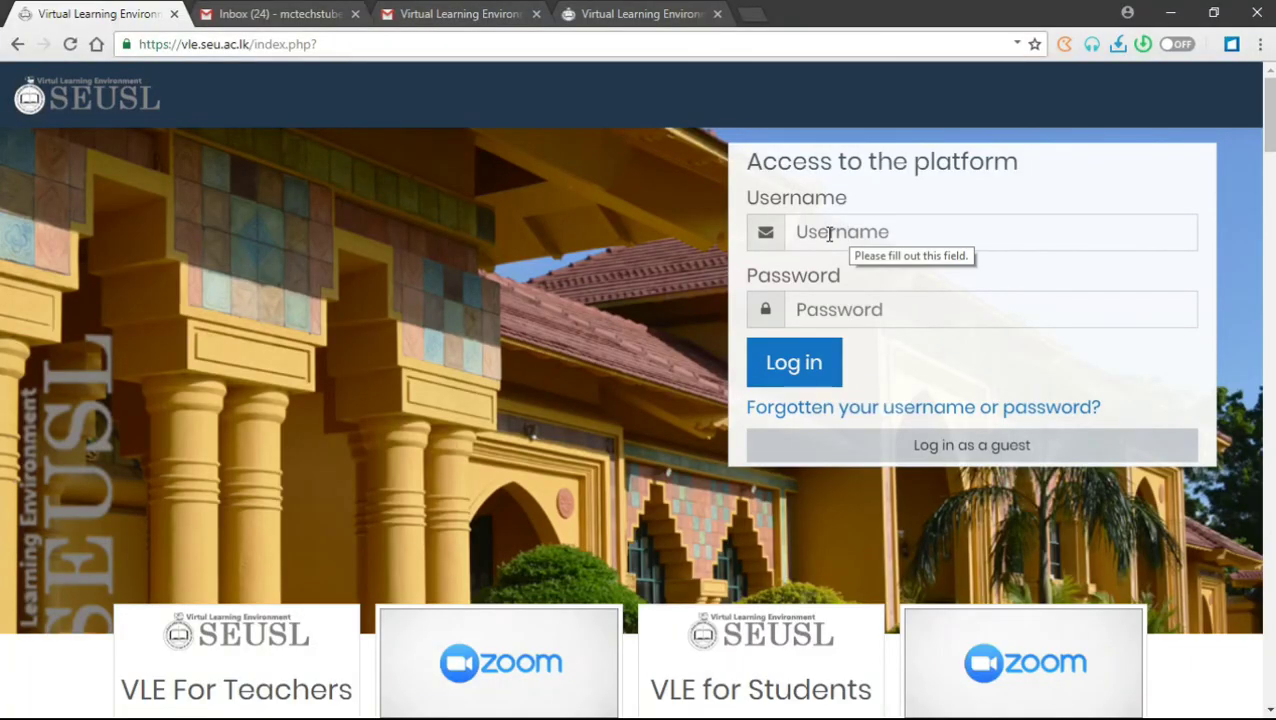
Step: Log in with the saved credentials and view the home page listing Financial Accounting, Macro Economics, Business Statistics
click(862, 237)
click(855, 265)
click(808, 360)
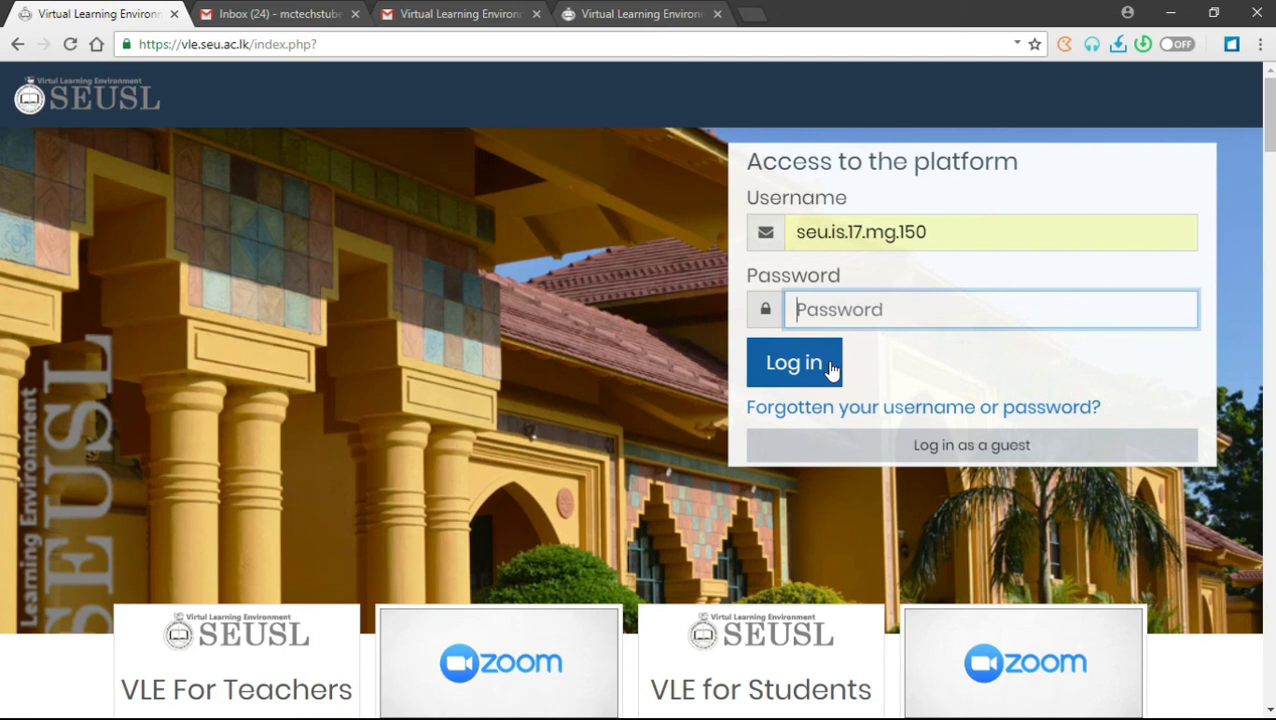
click(672, 16)
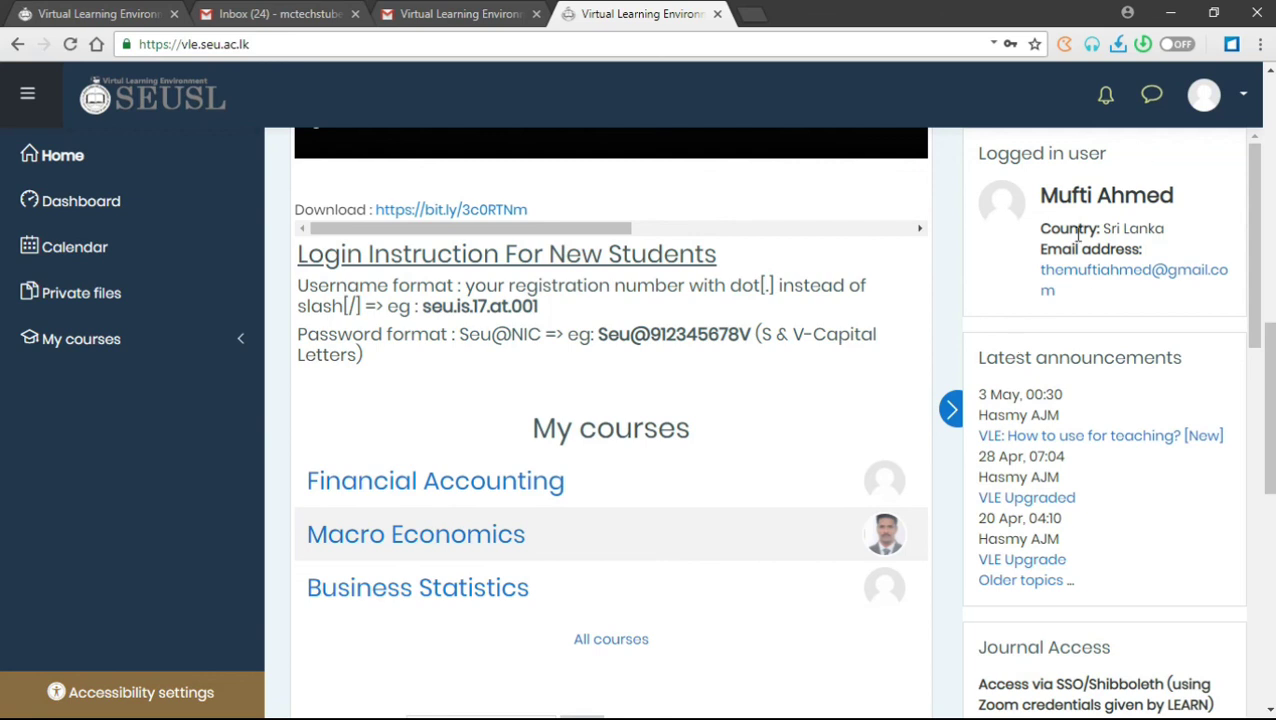
scroll(1070, 300, down, 5)
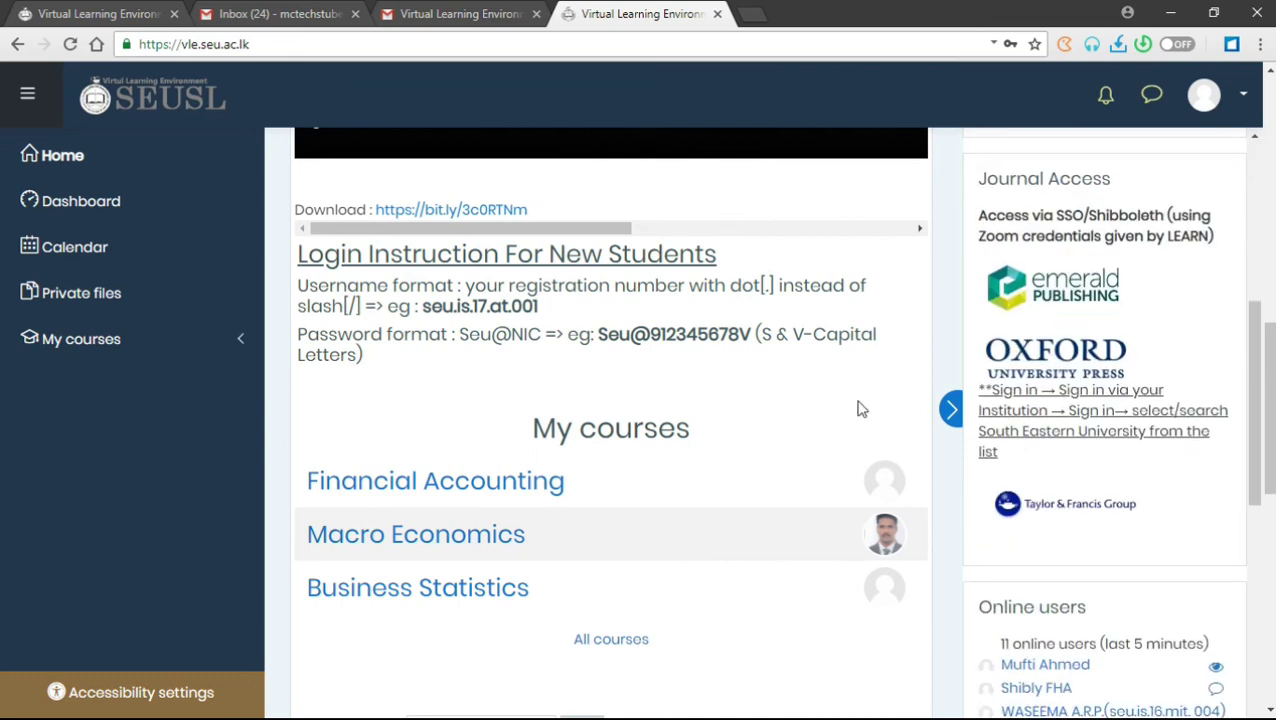